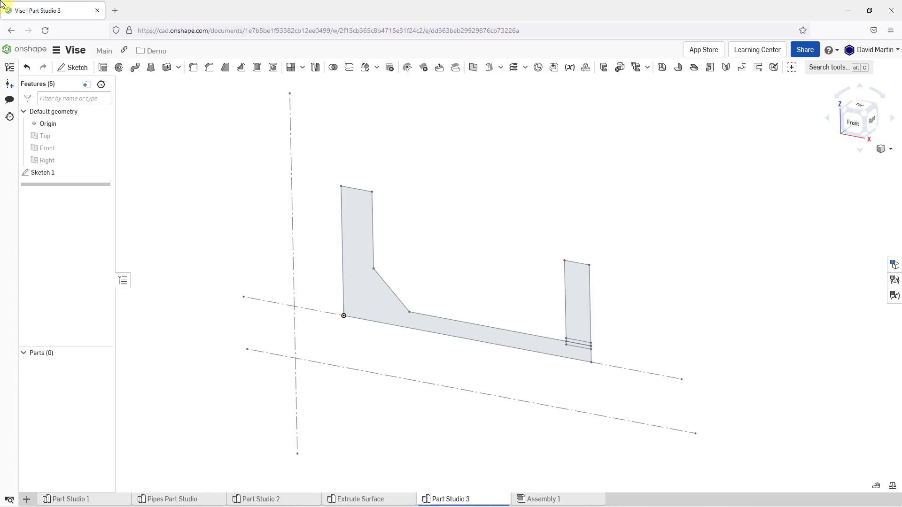
# Step: Start a revolve with the main profile region and the thin strip region of Sketch 1 as faces
pyautogui.click(360, 285)
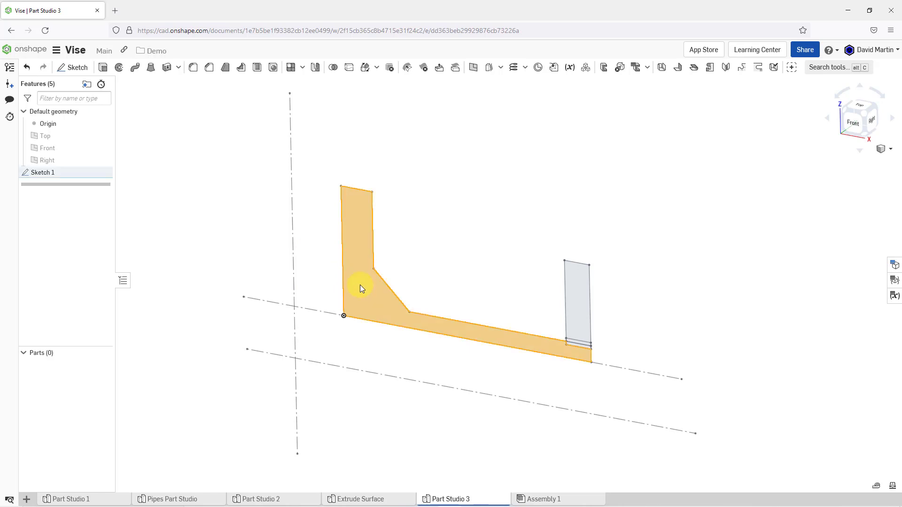
pyautogui.rightClick(419, 165)
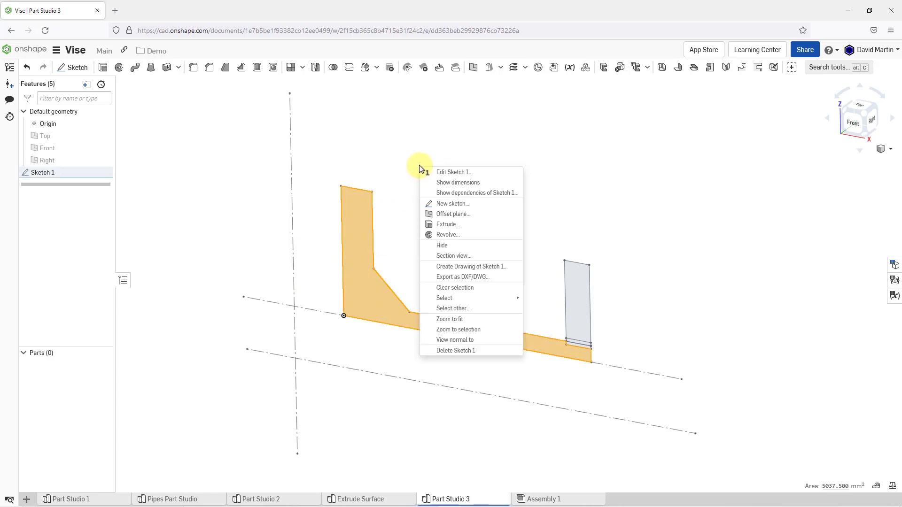
pyautogui.click(459, 236)
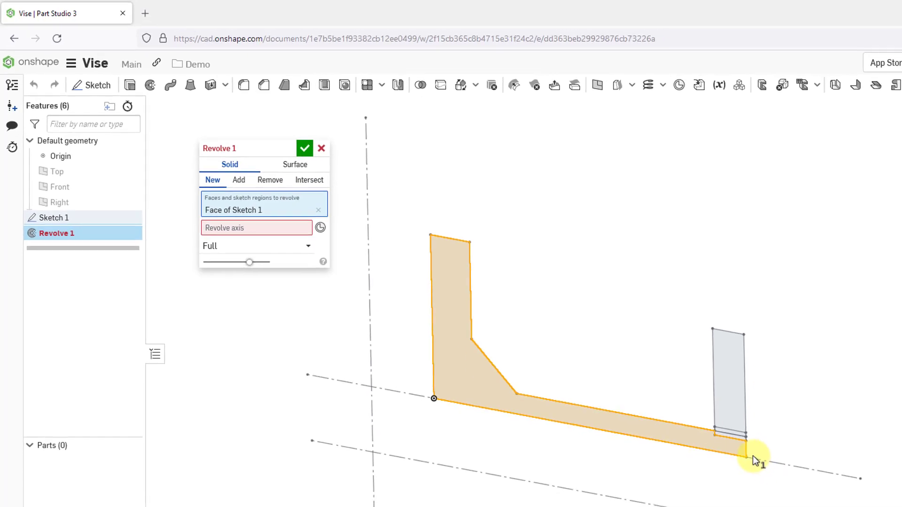
pyautogui.scroll(5, 675, 406)
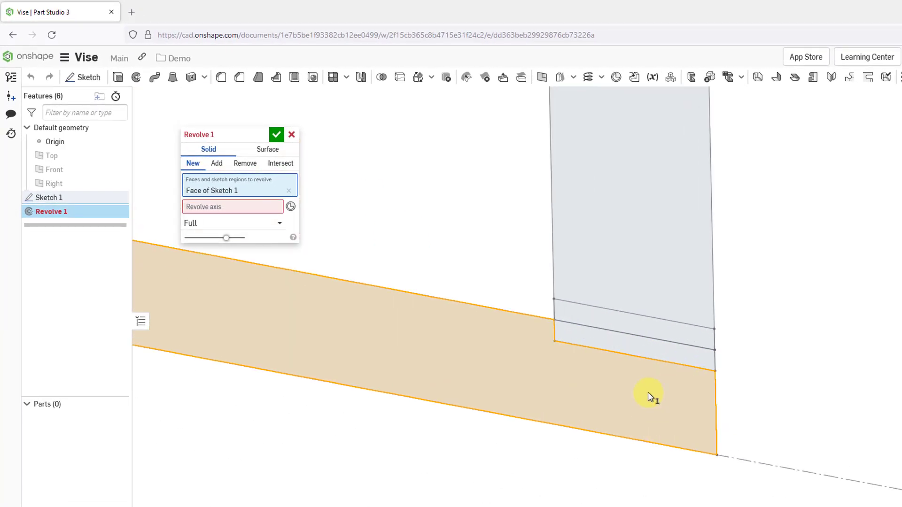
pyautogui.click(640, 353)
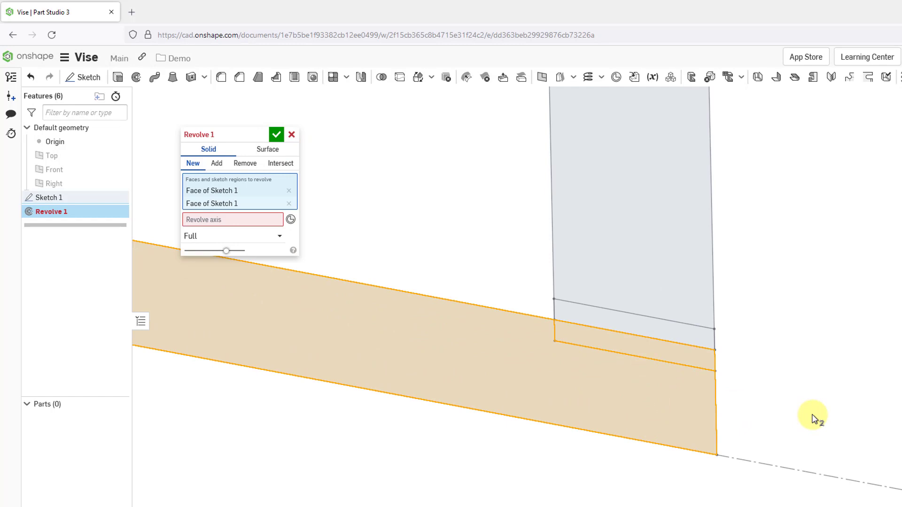
pyautogui.scroll(-5, 814, 418)
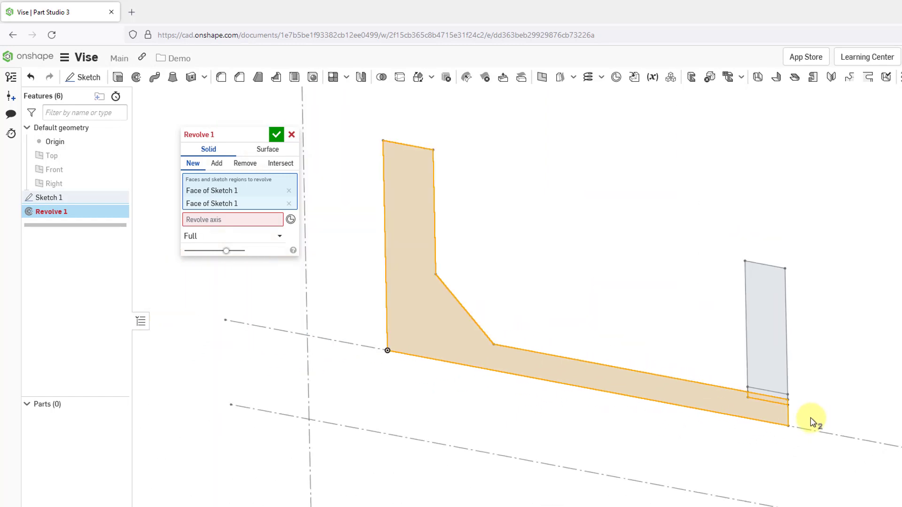
pyautogui.scroll(-3, 740, 385)
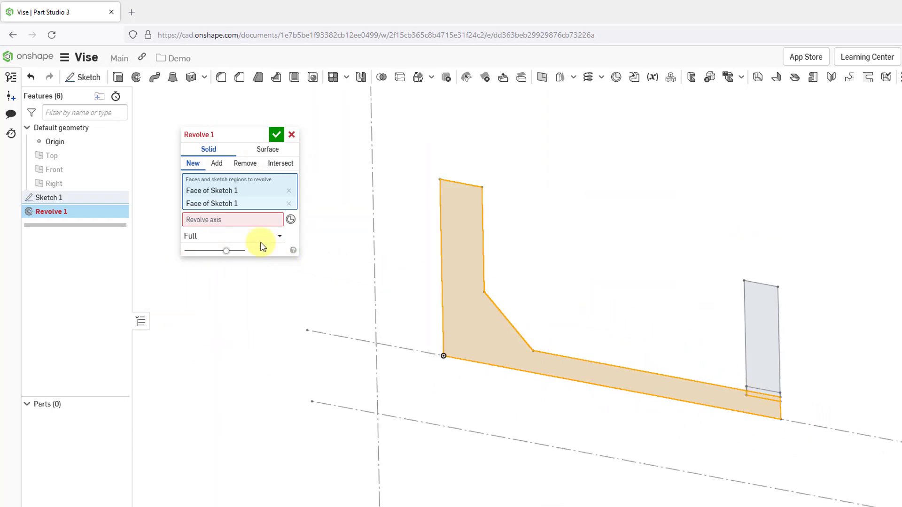
# Step: After trying other construction lines, set the revolve axis to the horizontal centreline along the profile's base
pyautogui.click(228, 223)
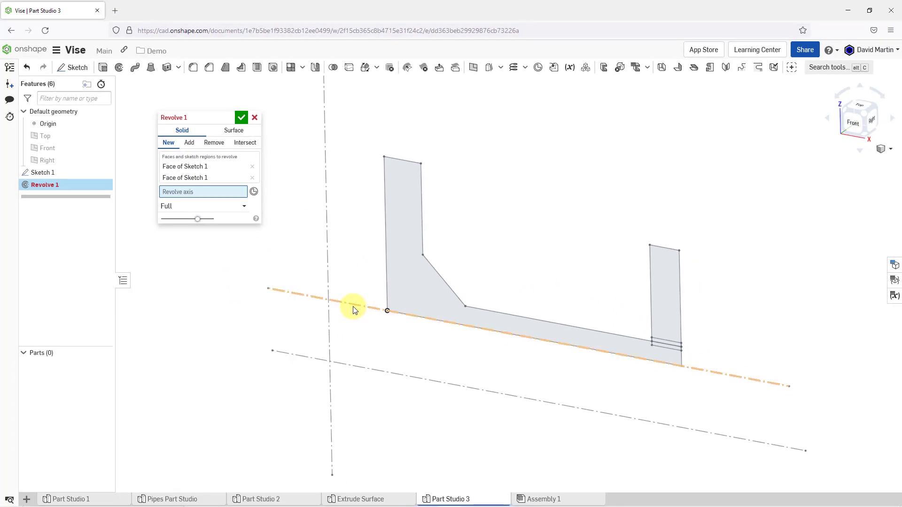
pyautogui.click(353, 308)
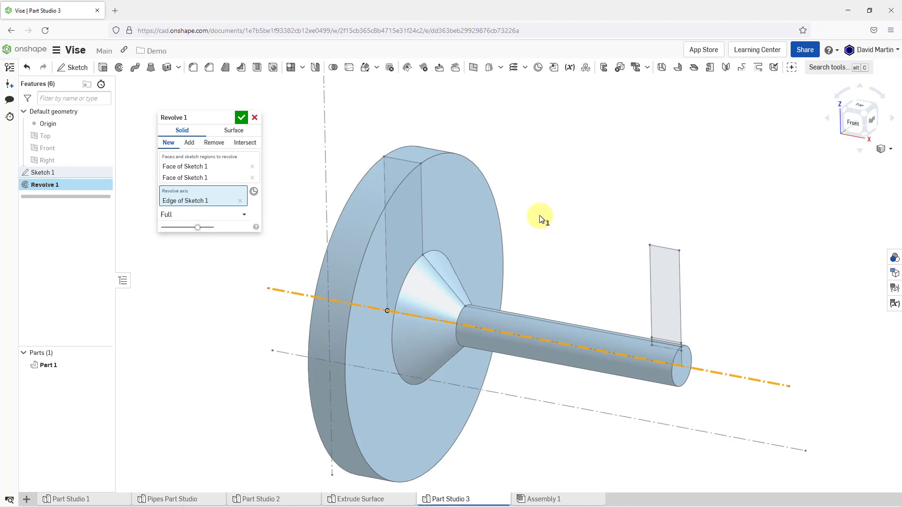
pyautogui.click(240, 201)
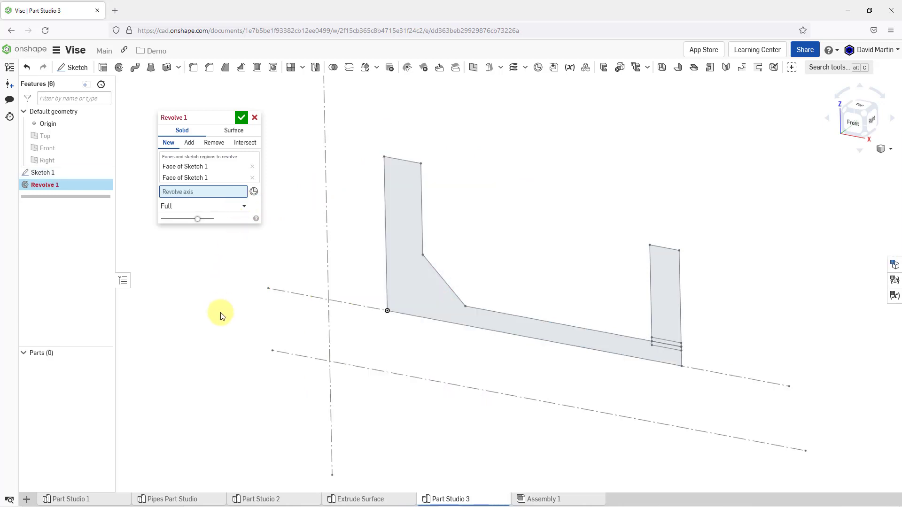
pyautogui.click(292, 352)
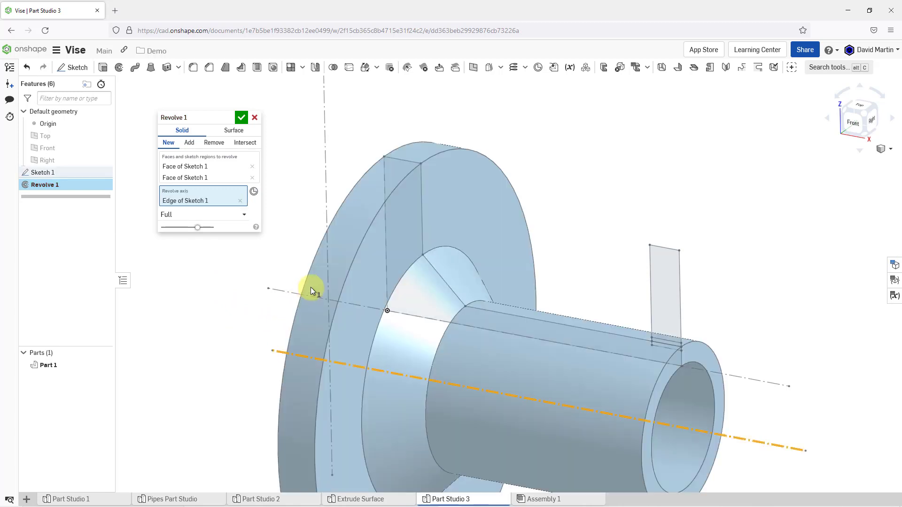
pyautogui.scroll(-3, 540, 220)
pyautogui.scroll(-2, 537, 221)
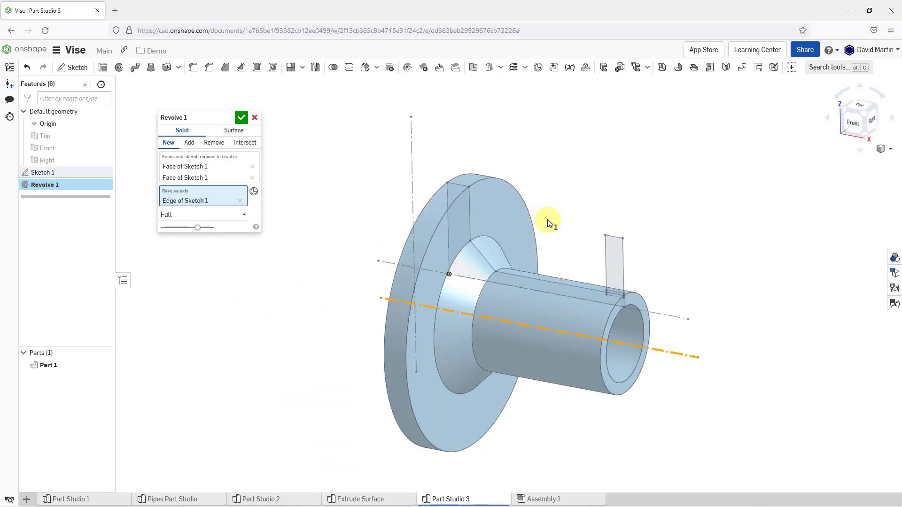
pyautogui.click(240, 202)
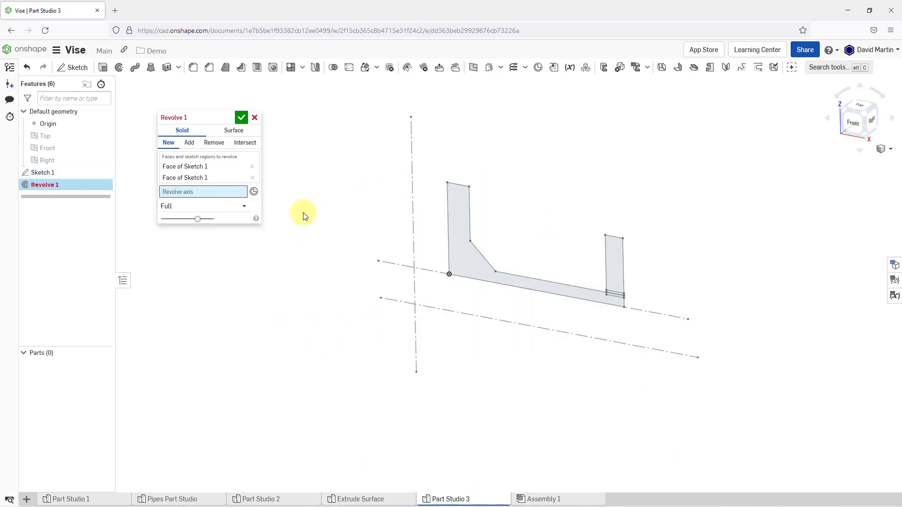
pyautogui.click(414, 211)
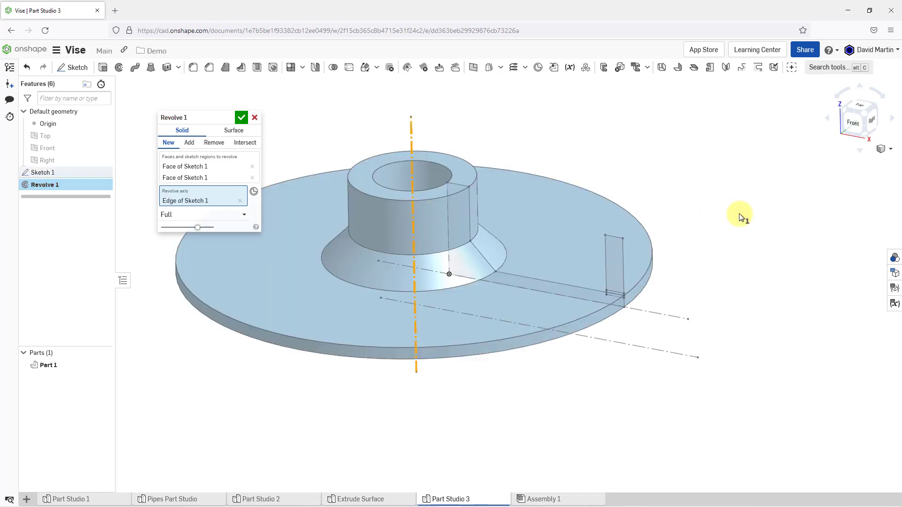
pyautogui.click(241, 202)
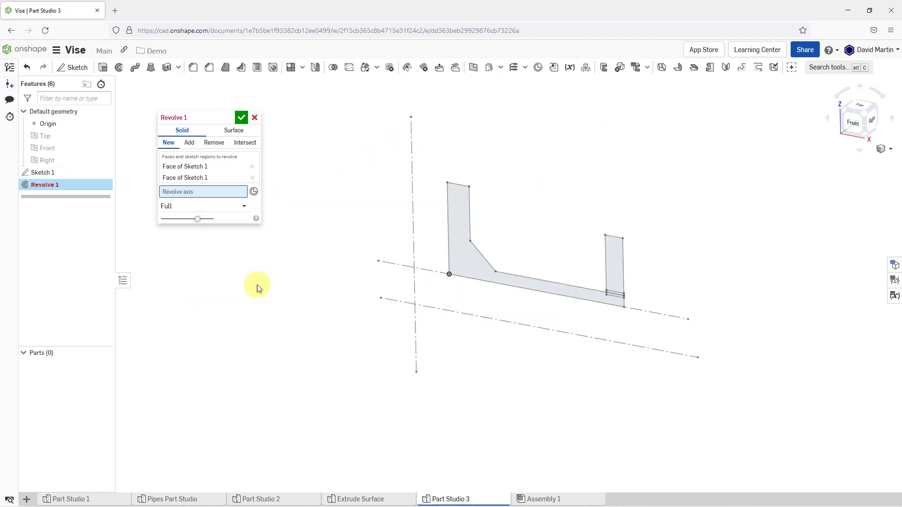
pyautogui.click(389, 263)
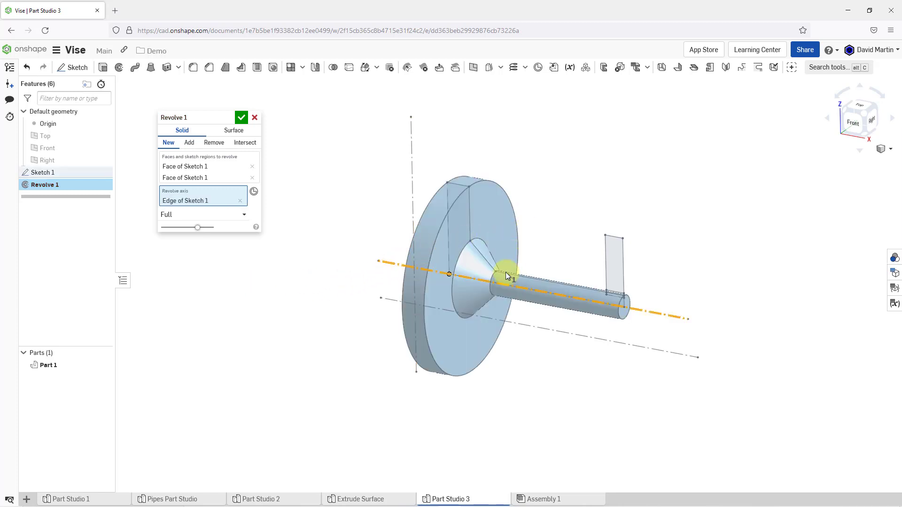
pyautogui.scroll(2, 505, 270)
pyautogui.scroll(2, 492, 247)
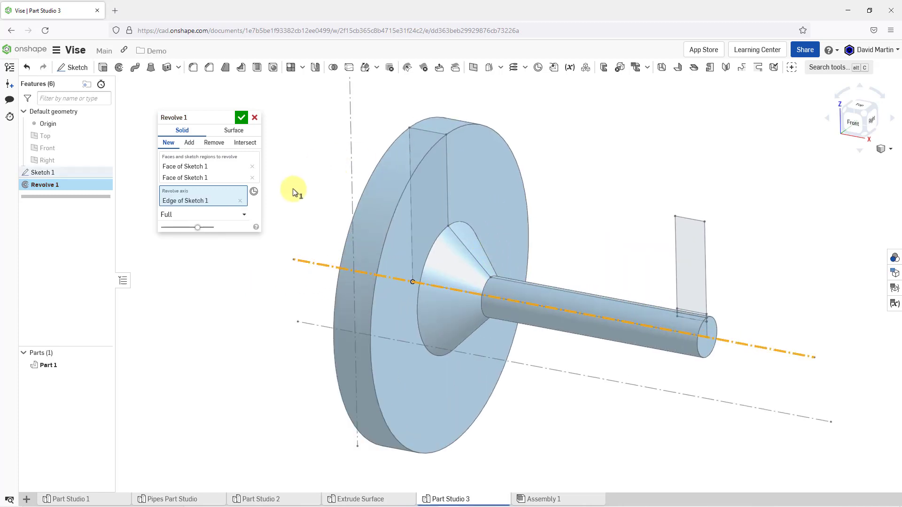
# Step: Keep the revolve type as Full and accept Revolve 1 to create the flanged shaft
pyautogui.click(244, 216)
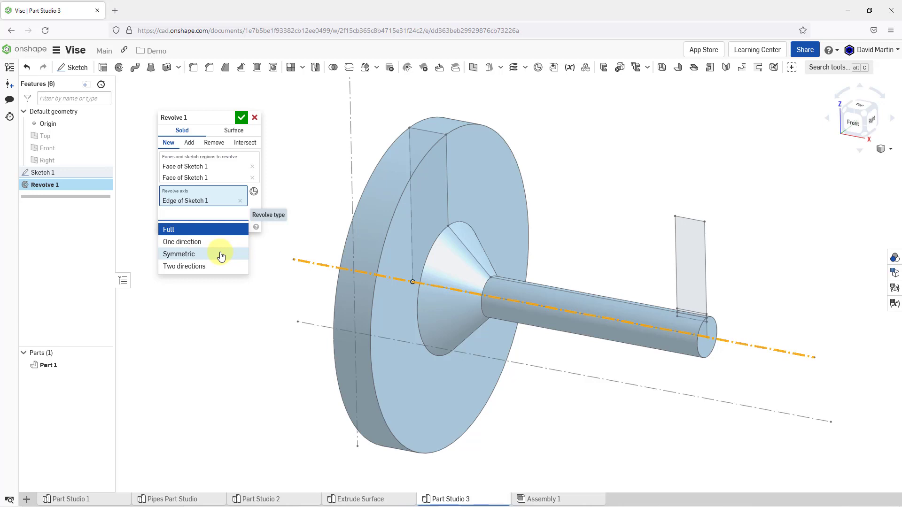
pyautogui.click(311, 140)
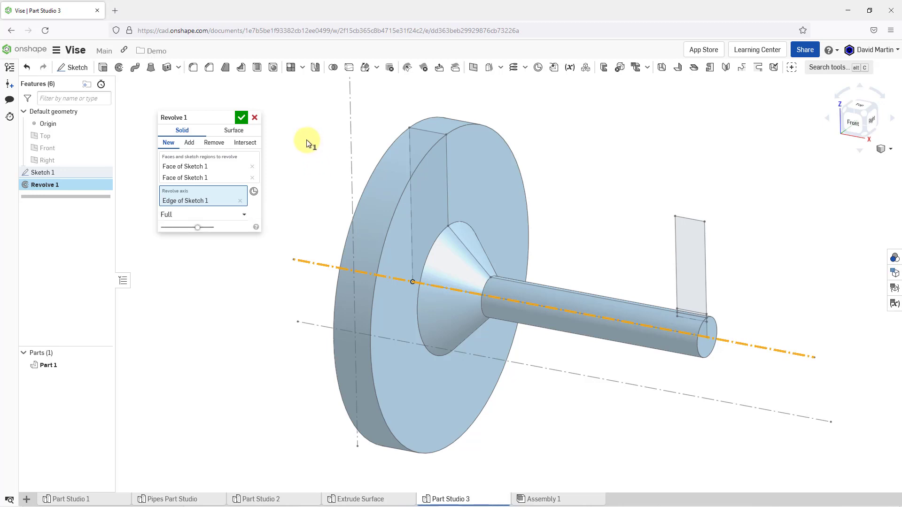
pyautogui.click(241, 120)
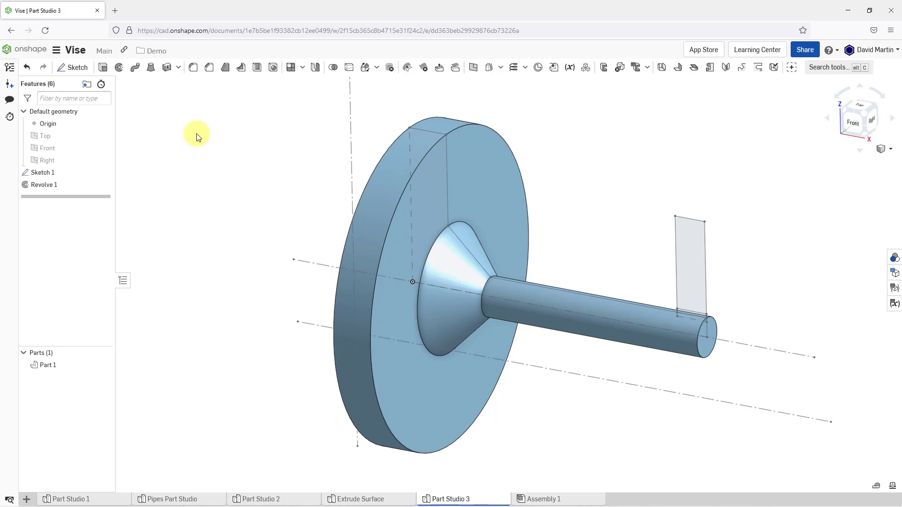
# Step: Start Revolve 2 with the tall rectangle and the thin strip beneath it as faces
pyautogui.click(118, 68)
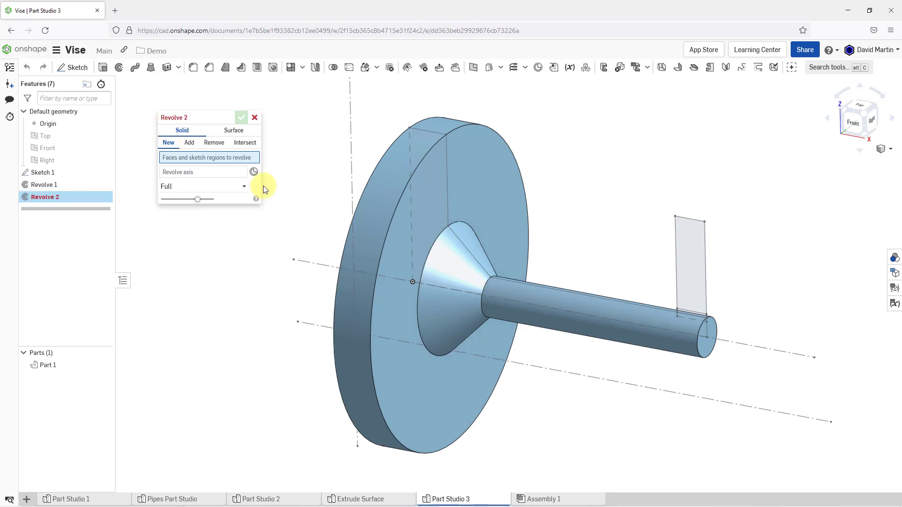
pyautogui.click(683, 269)
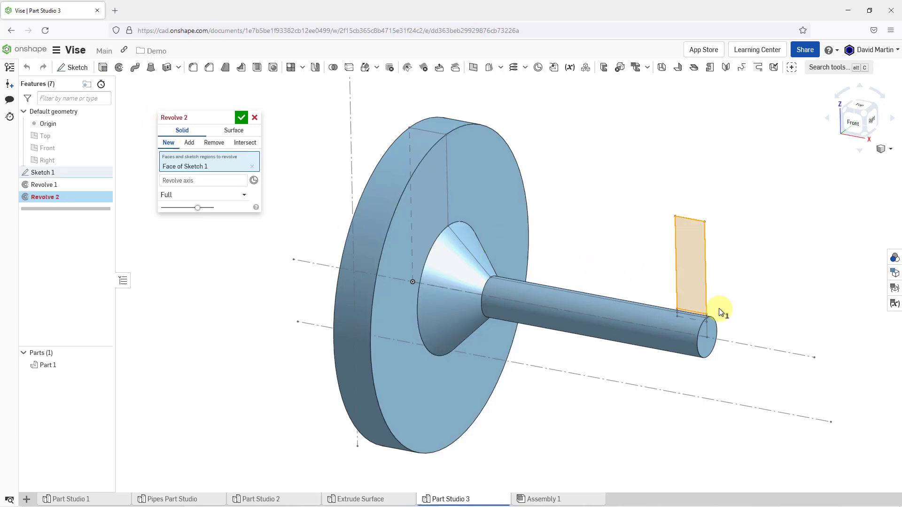
pyautogui.scroll(3, 702, 323)
pyautogui.scroll(3, 702, 323)
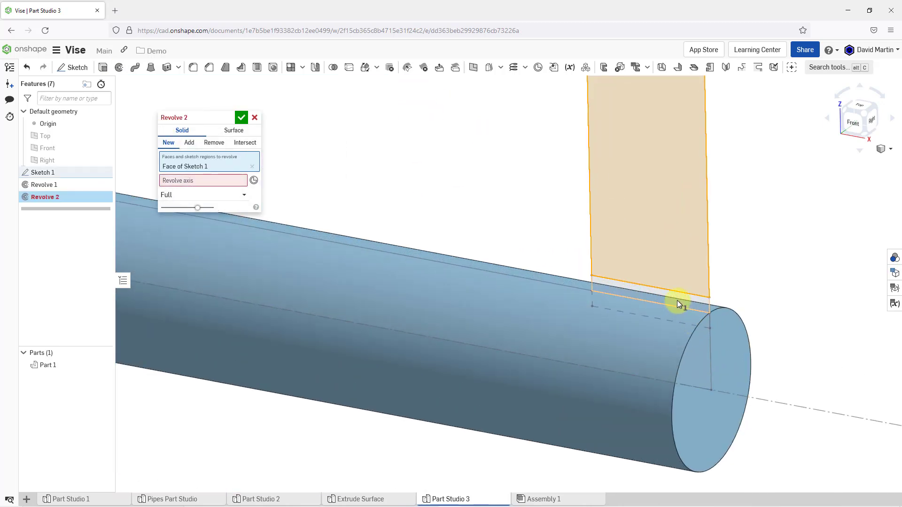
pyautogui.click(677, 301)
pyautogui.scroll(-5, 659, 314)
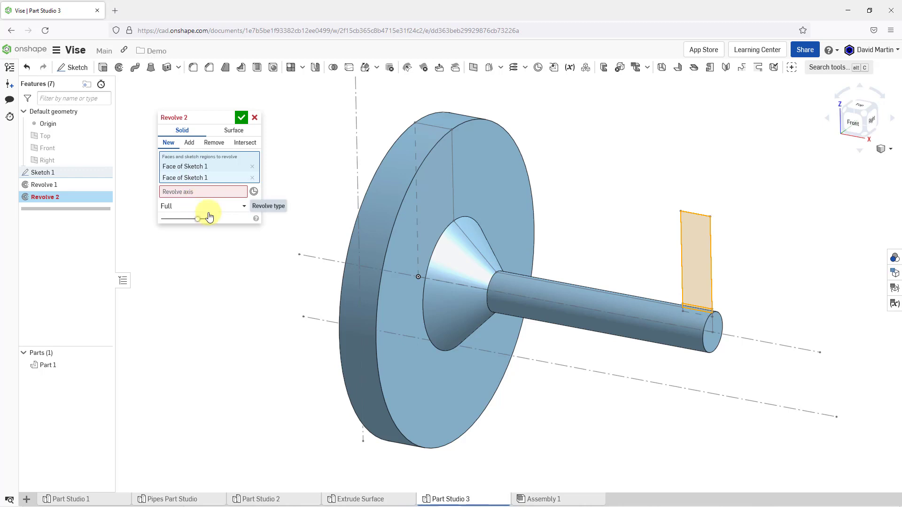
# Step: Revolve about the mate connector at the shaft end's centre, with the operation set to New
pyautogui.click(253, 192)
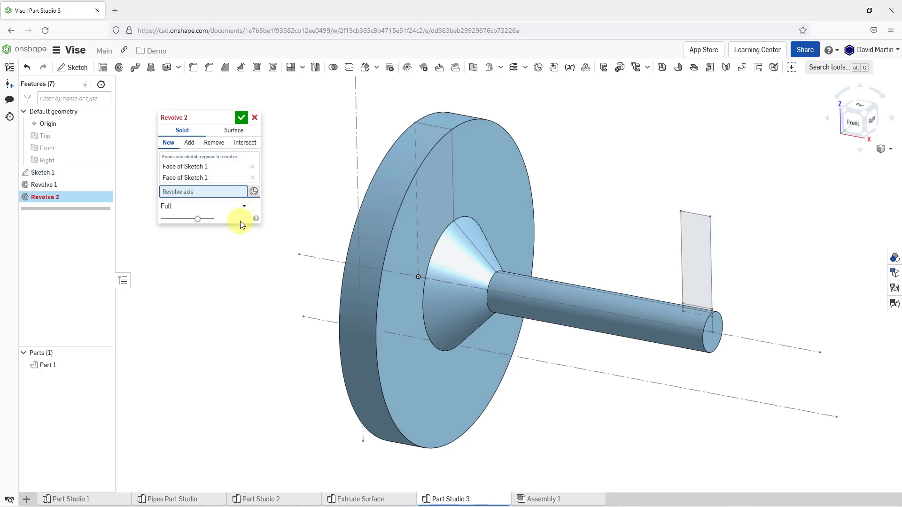
pyautogui.click(699, 334)
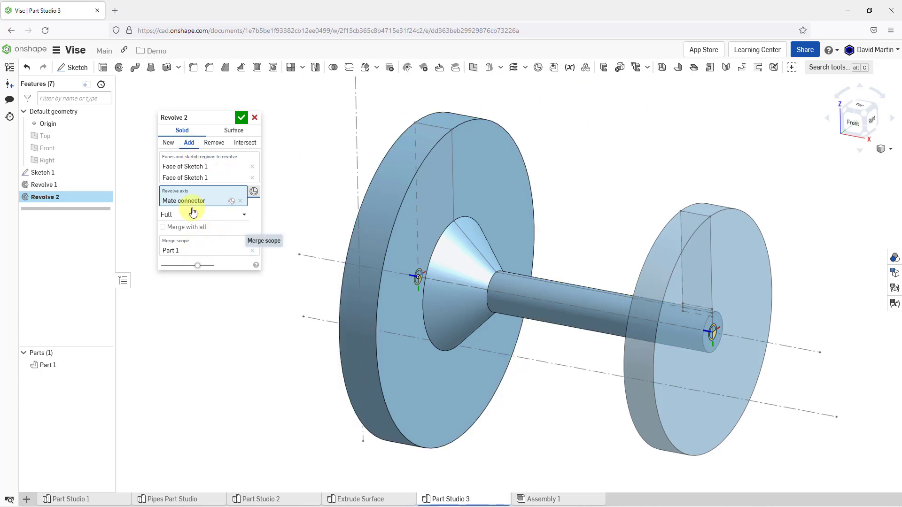
pyautogui.click(168, 142)
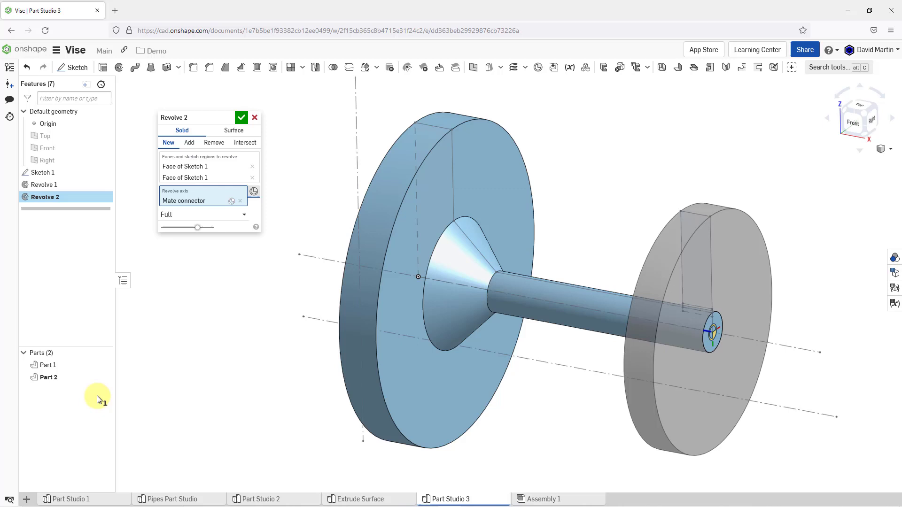
# Step: Accept Revolve 2 to create the disc Part 2, then hide Part 2
pyautogui.click(242, 118)
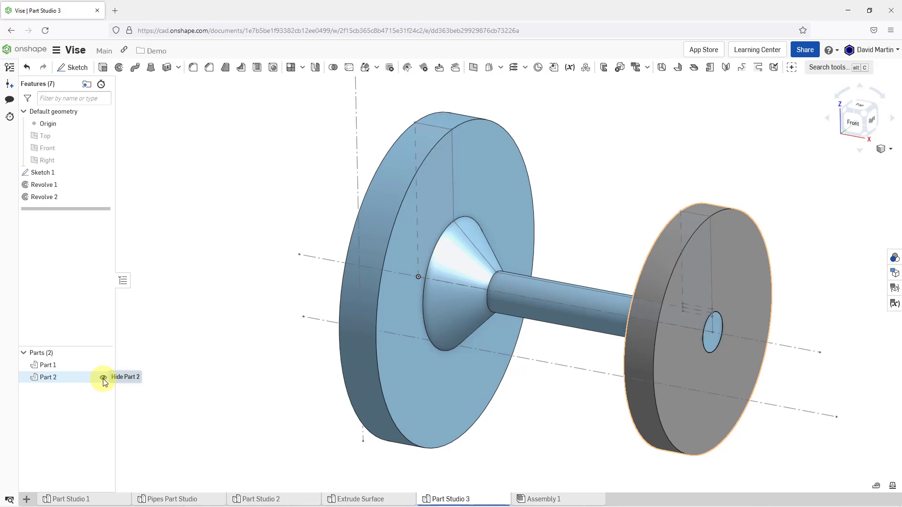
pyautogui.click(103, 378)
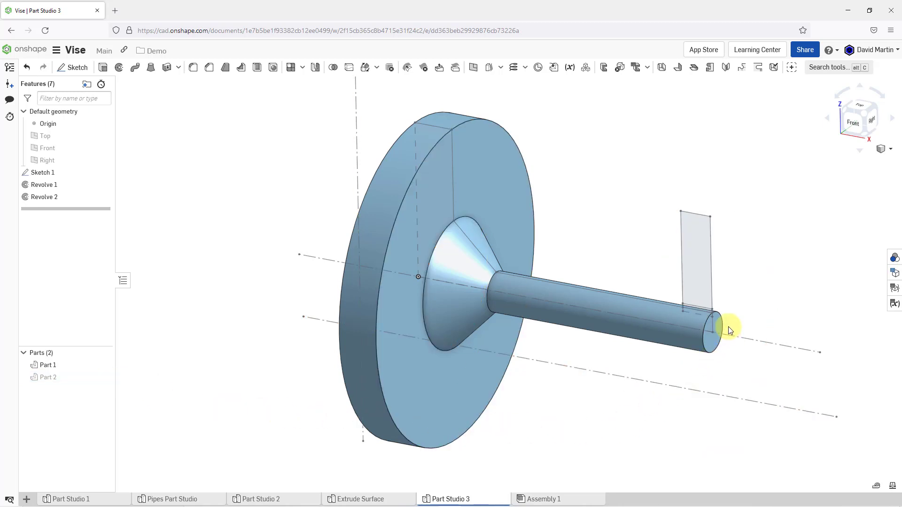
pyautogui.scroll(6, 712, 322)
# Step: Start Revolve 3 from the small rectangular key region of Sketch 1
pyautogui.scroll(2, 711, 306)
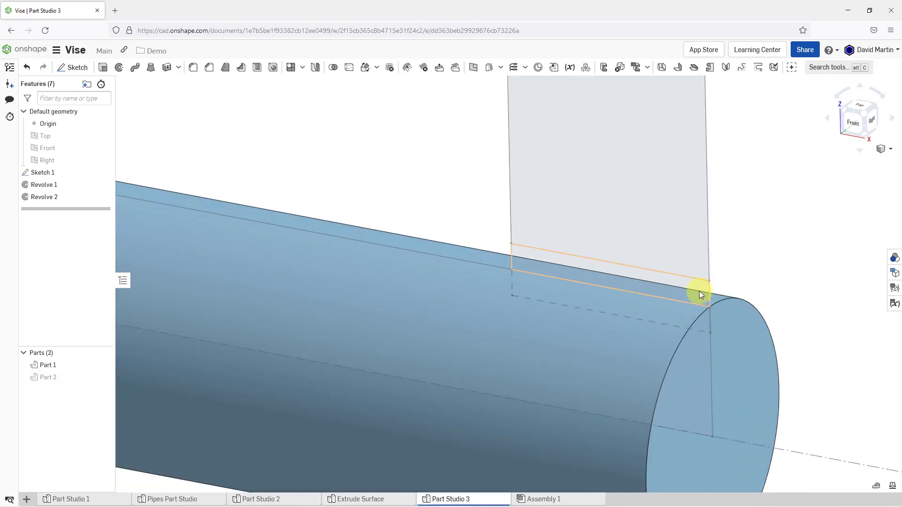
pyautogui.click(692, 286)
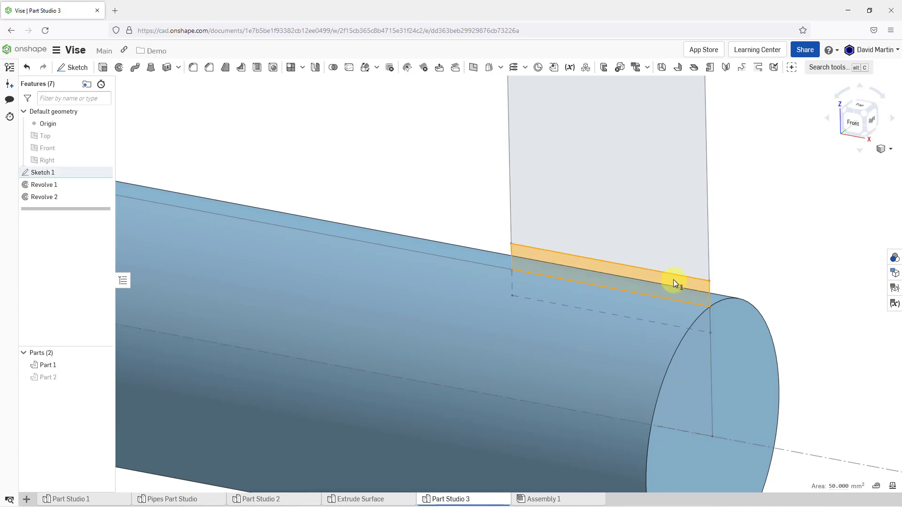
pyautogui.rightClick(385, 158)
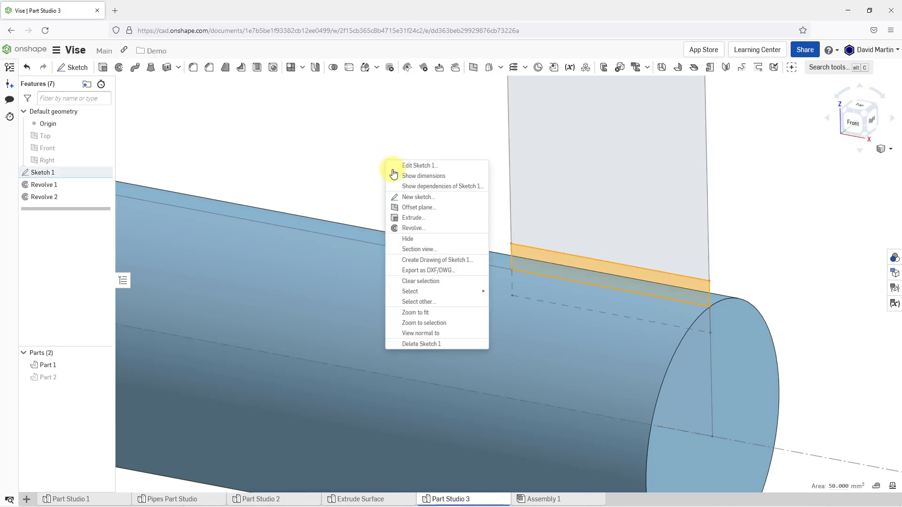
pyautogui.click(411, 229)
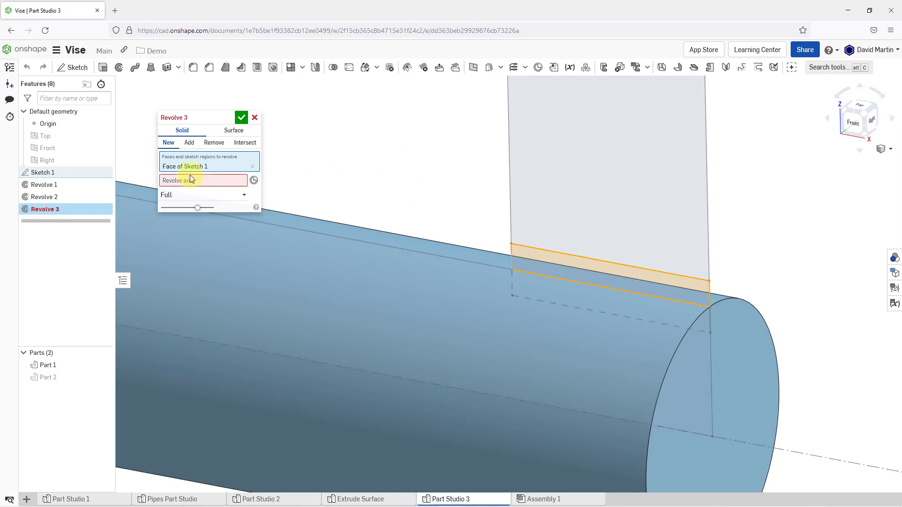
# Step: Revolve the key symmetrically 15° about the shaft's centre line, adding it to Part 1
pyautogui.click(208, 181)
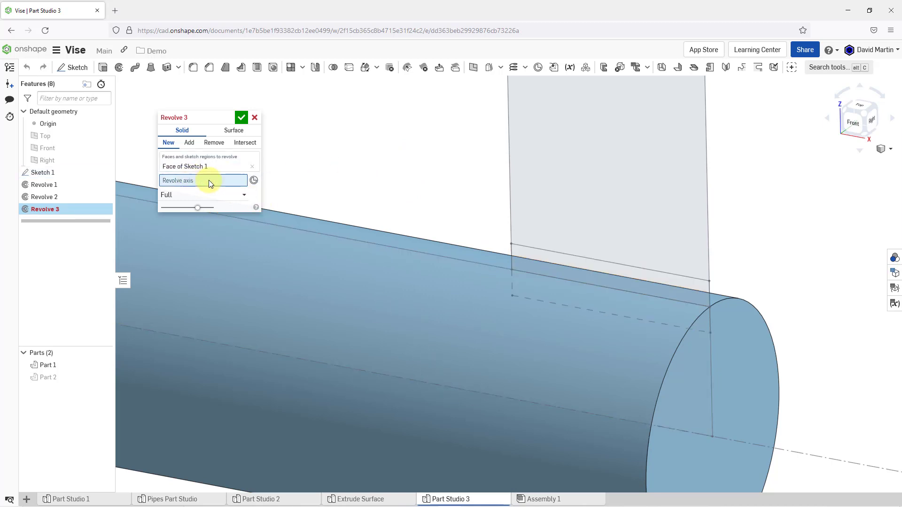
pyautogui.click(814, 454)
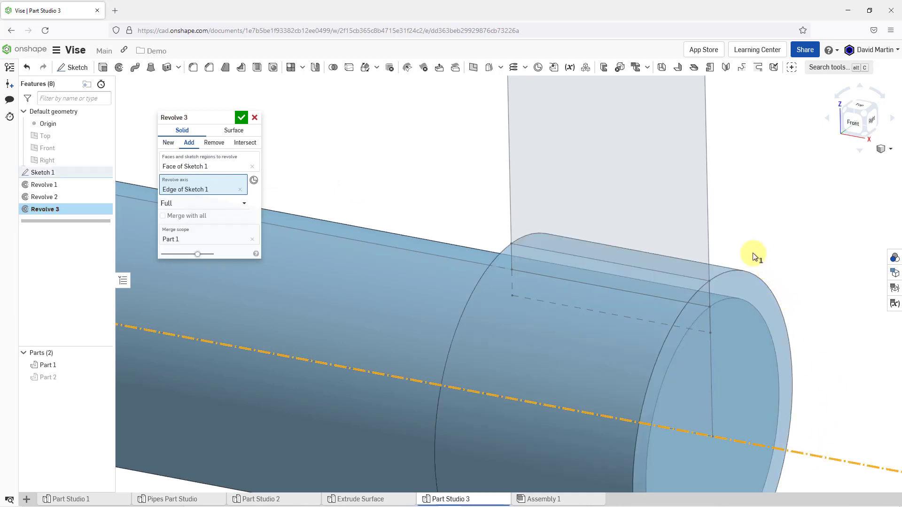
pyautogui.scroll(-3, 753, 253)
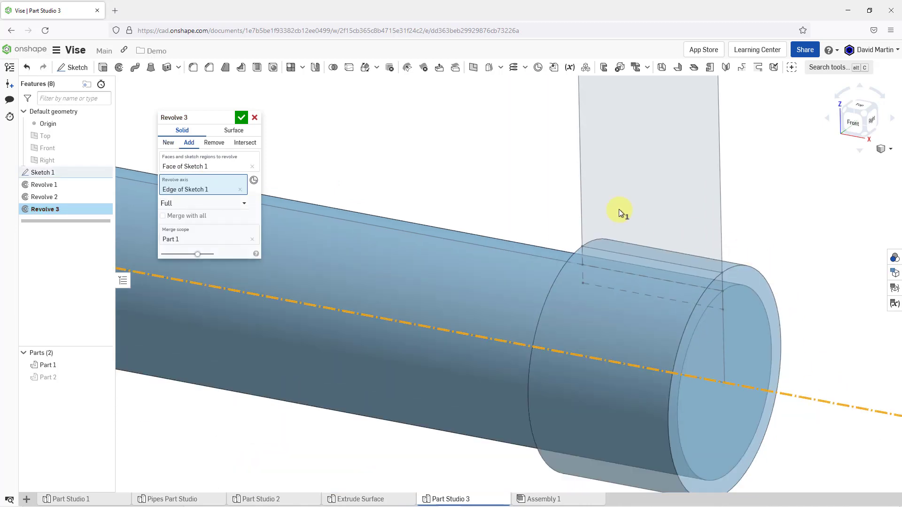
pyautogui.click(214, 206)
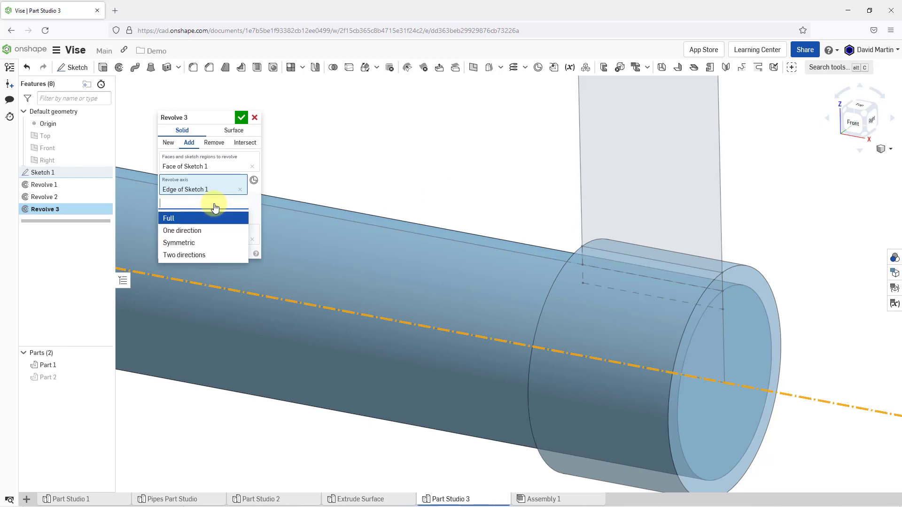
pyautogui.click(189, 243)
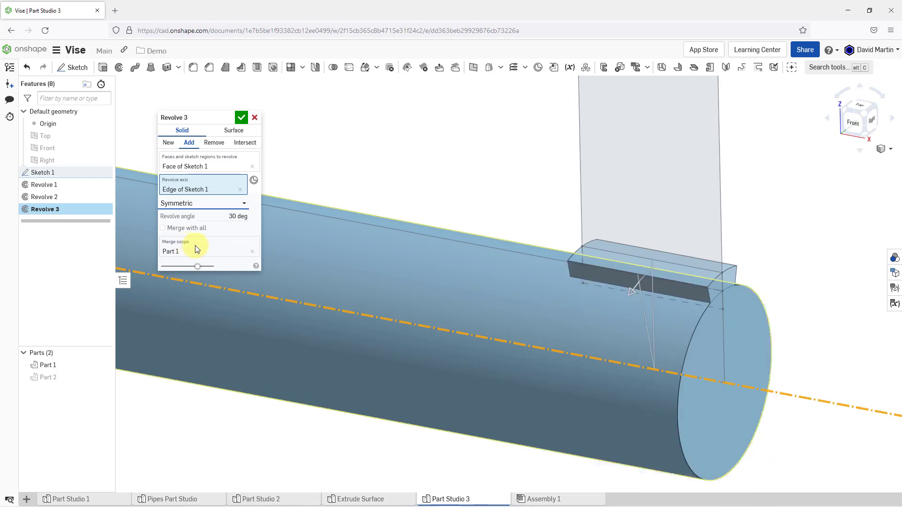
pyautogui.click(218, 216)
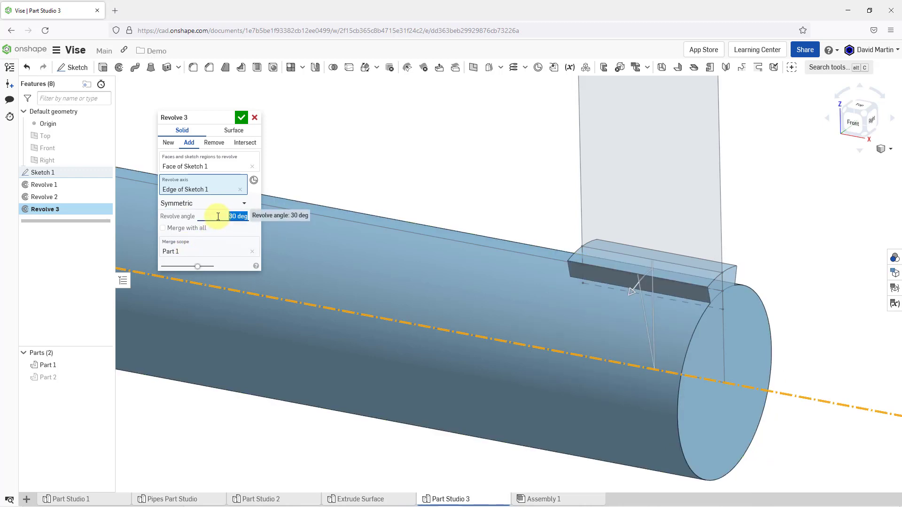
pyautogui.write('15')
pyautogui.press('Return')
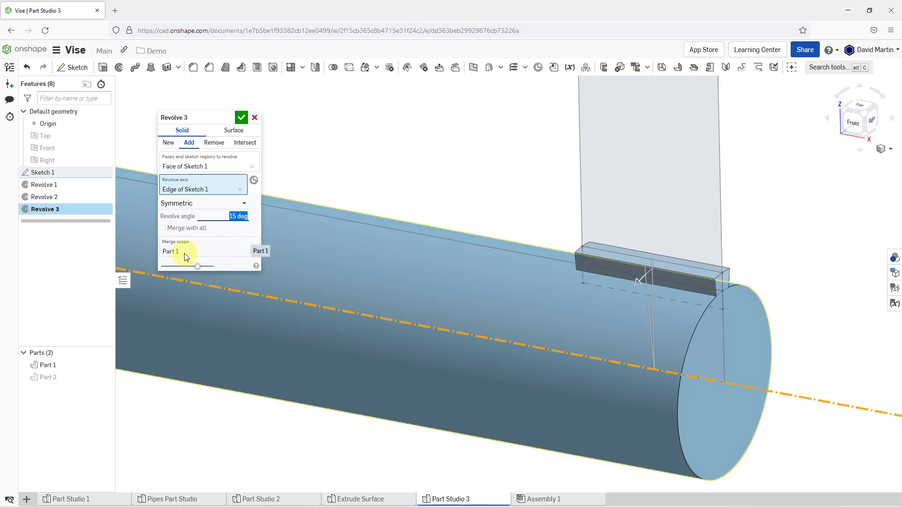
pyautogui.click(242, 120)
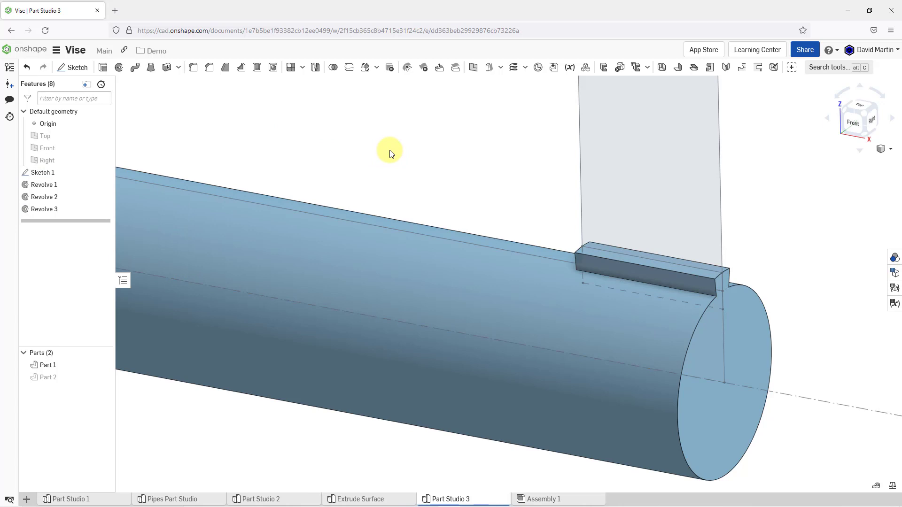
# Step: Show Part 2 again and start Revolve 4 with the key sketch face chosen via Select other
pyautogui.click(102, 379)
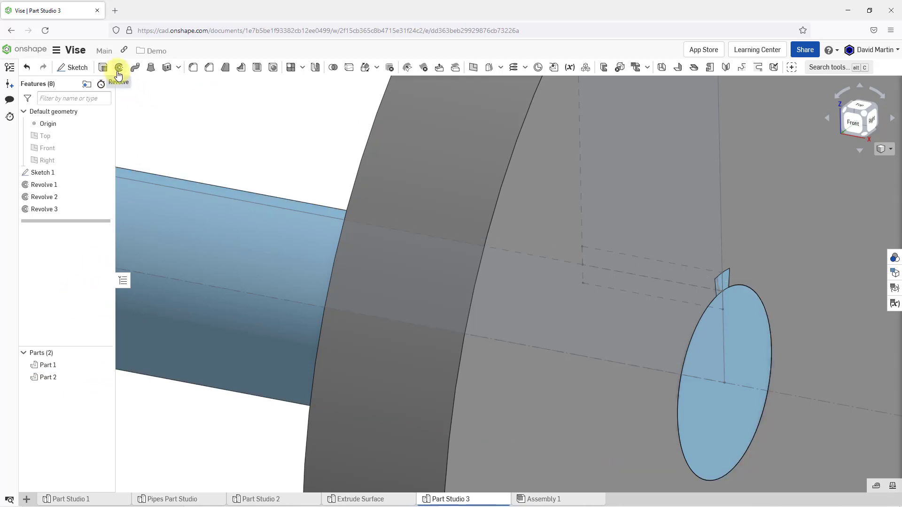
pyautogui.hotkey('shift', 'w')
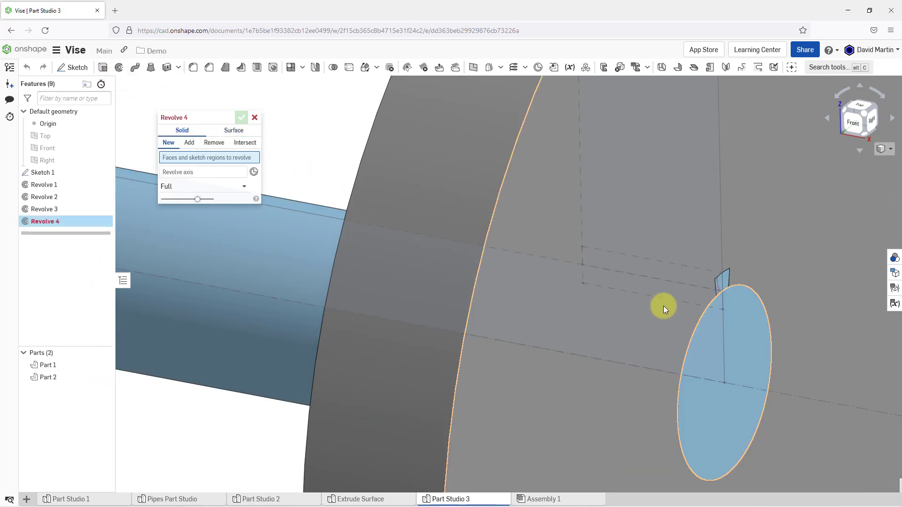
pyautogui.rightClick(702, 301)
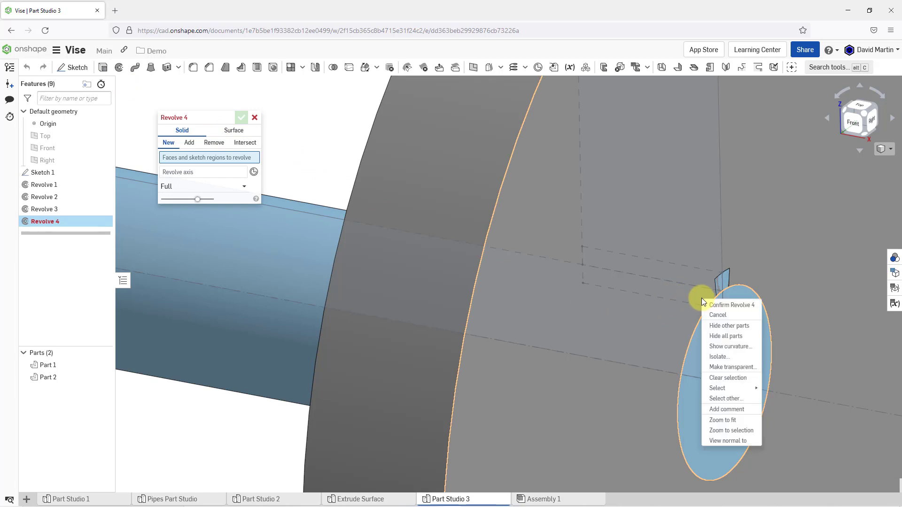
pyautogui.click(315, 167)
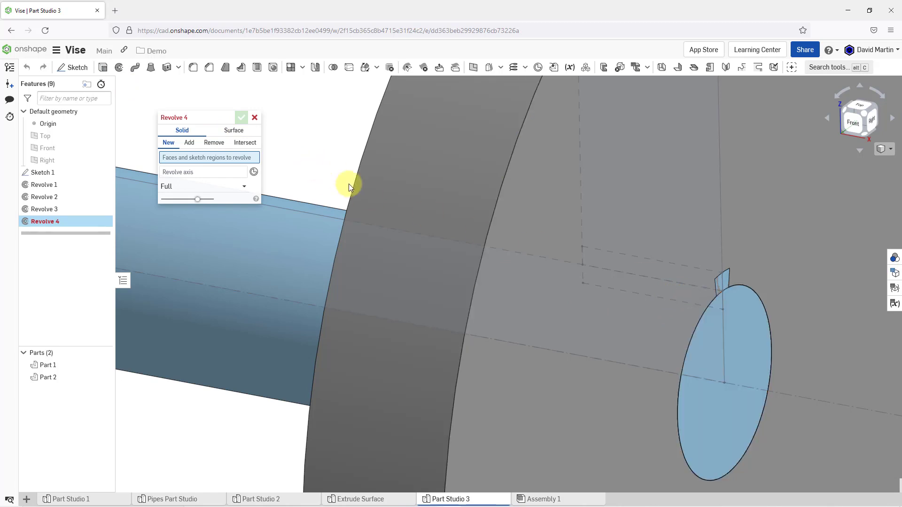
pyautogui.rightClick(672, 273)
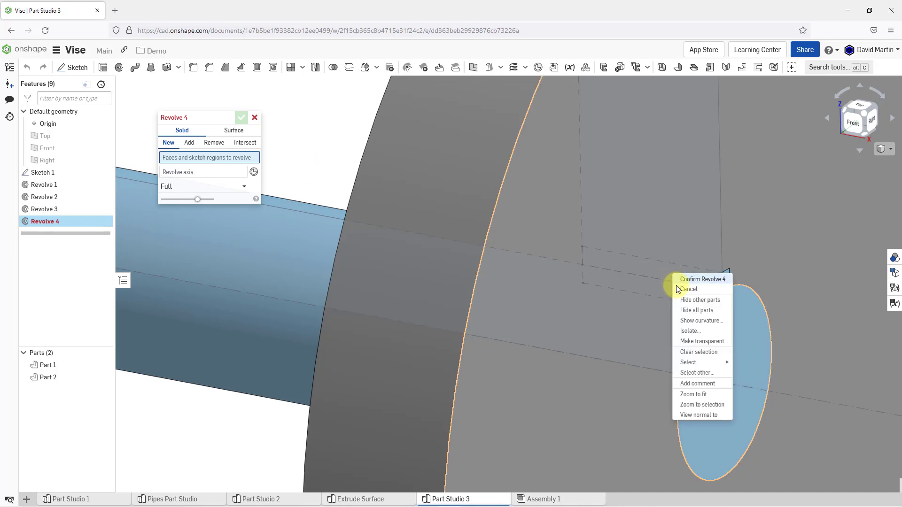
pyautogui.click(689, 374)
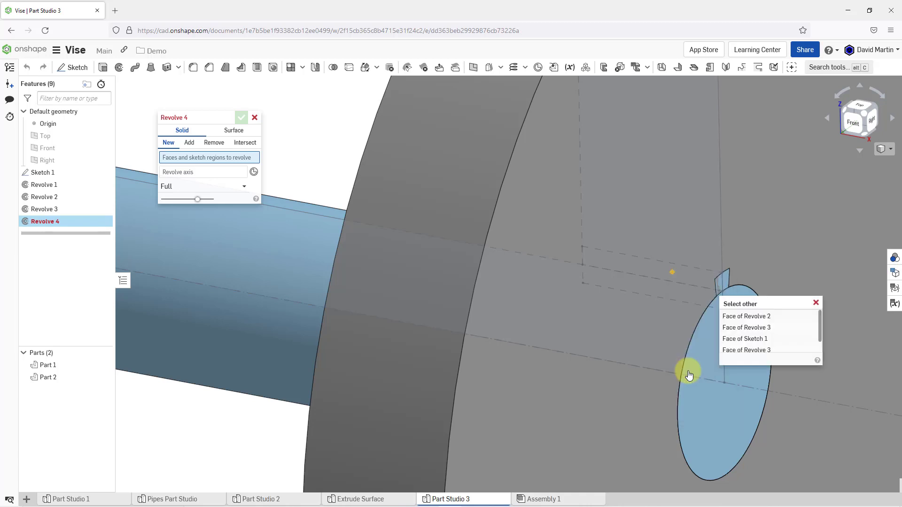
pyautogui.click(766, 339)
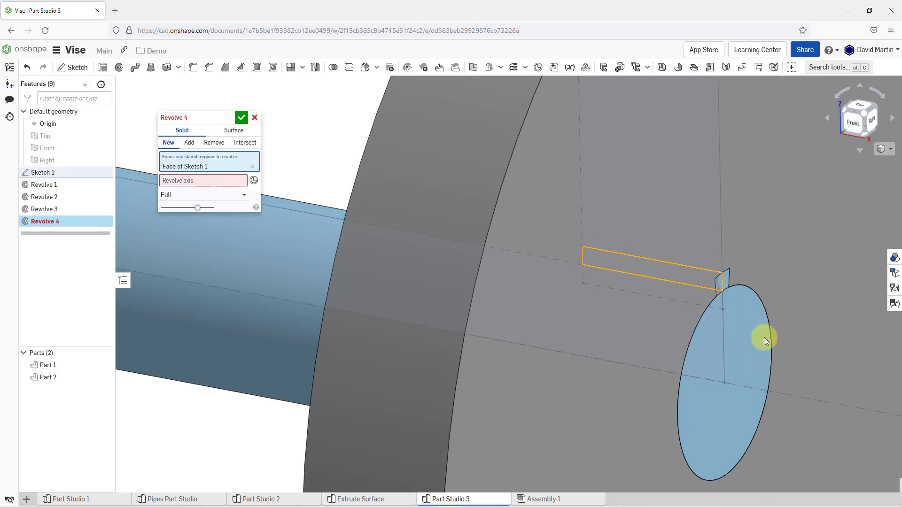
# Step: Set the revolve axis to the shaft's centre line with a Symmetric 15° angle
pyautogui.click(217, 180)
pyautogui.scroll(-3, 418, 240)
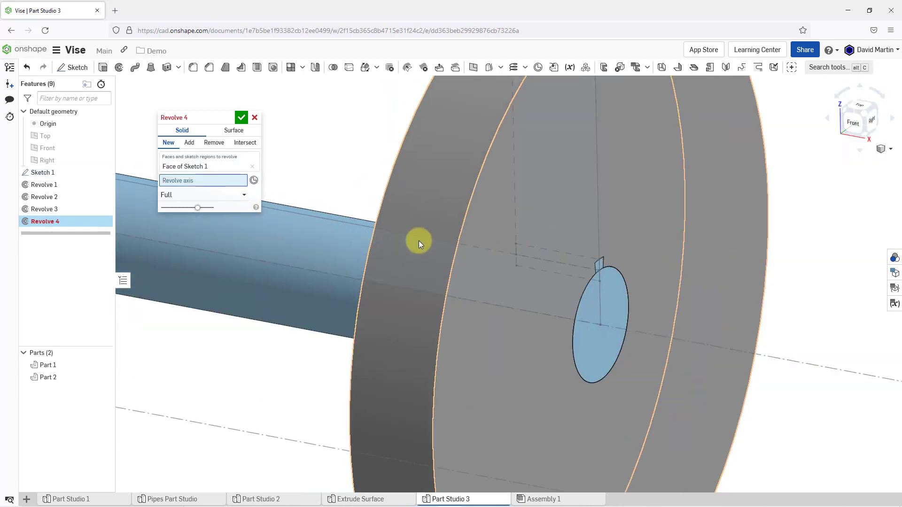
pyautogui.click(773, 360)
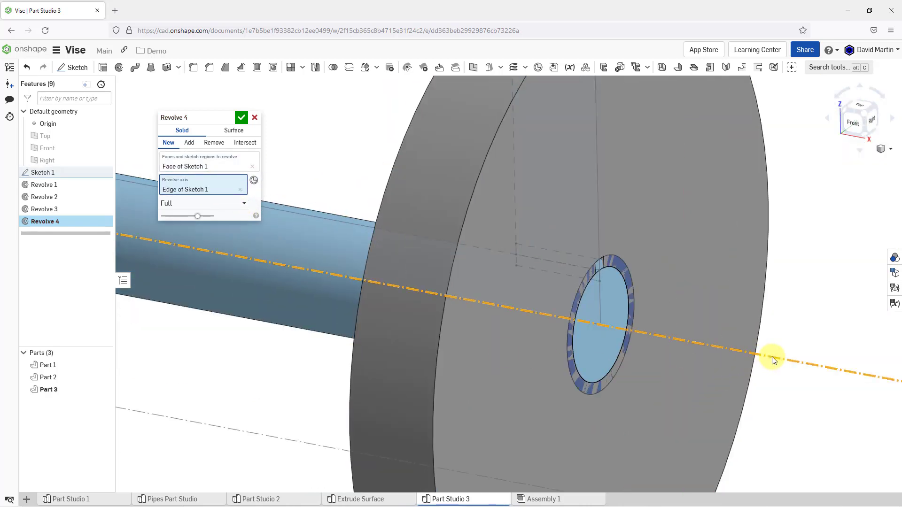
pyautogui.click(241, 206)
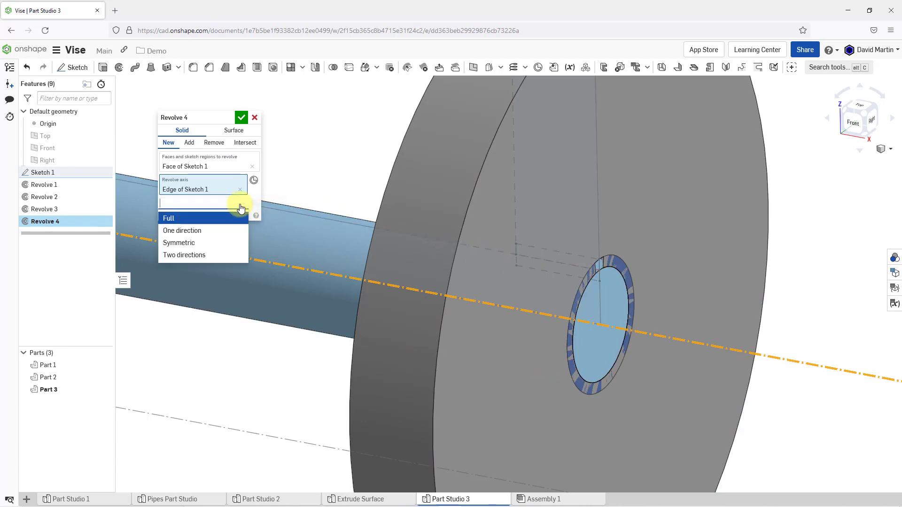
pyautogui.click(221, 243)
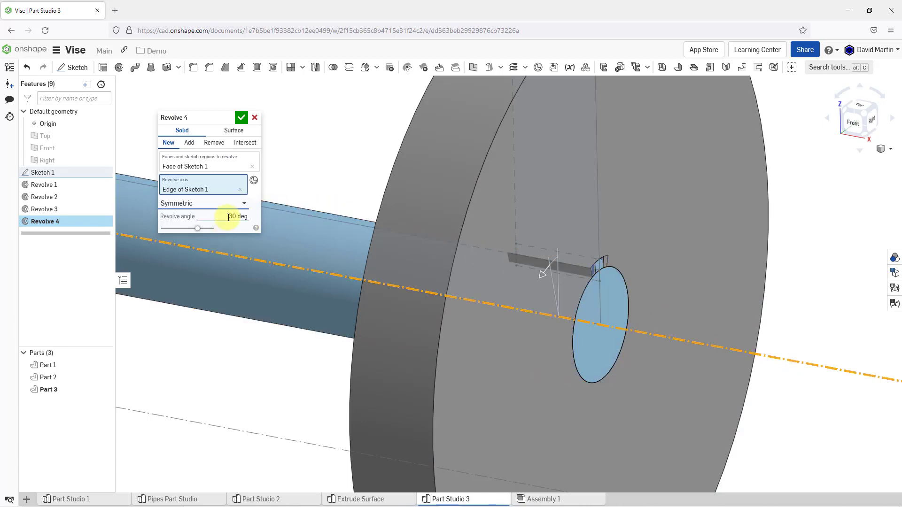
pyautogui.click(229, 217)
pyautogui.write('15')
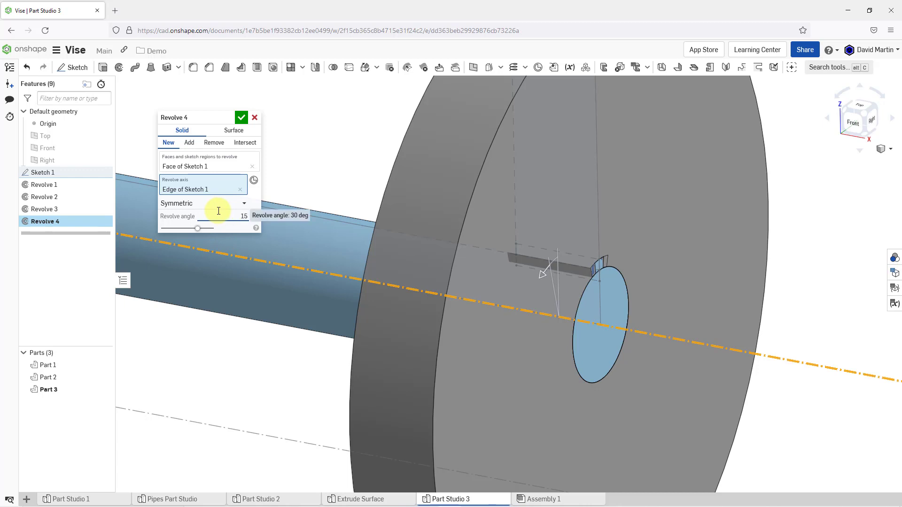
pyautogui.press('Return')
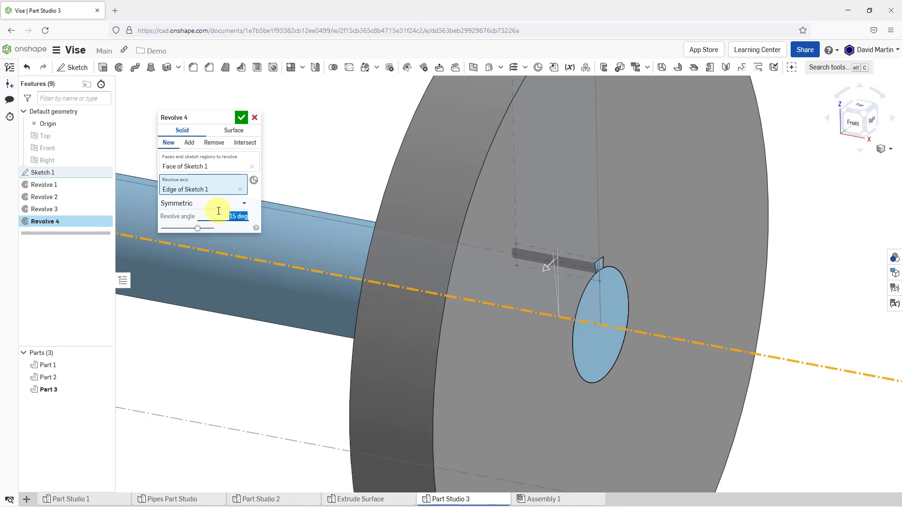
# Step: Make the revolve a Remove cut scoped to Part 2 and accept the keyway
pyautogui.click(205, 147)
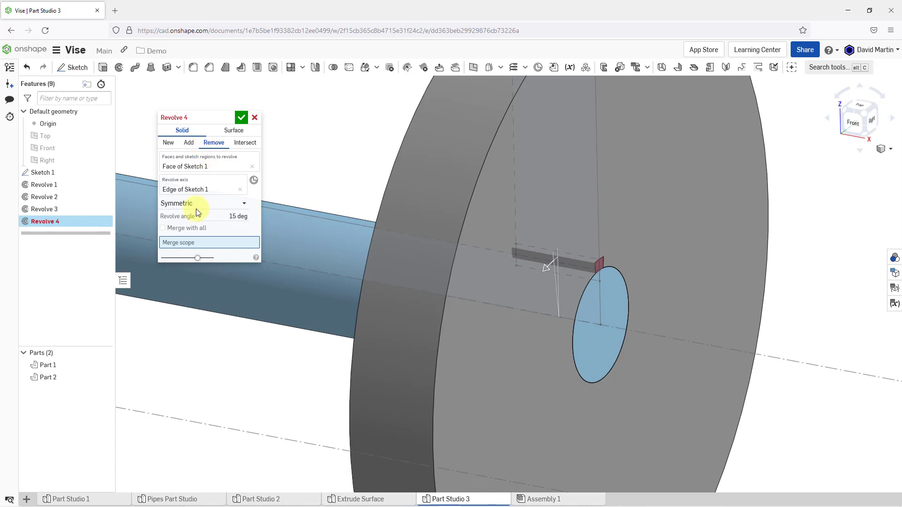
pyautogui.click(421, 171)
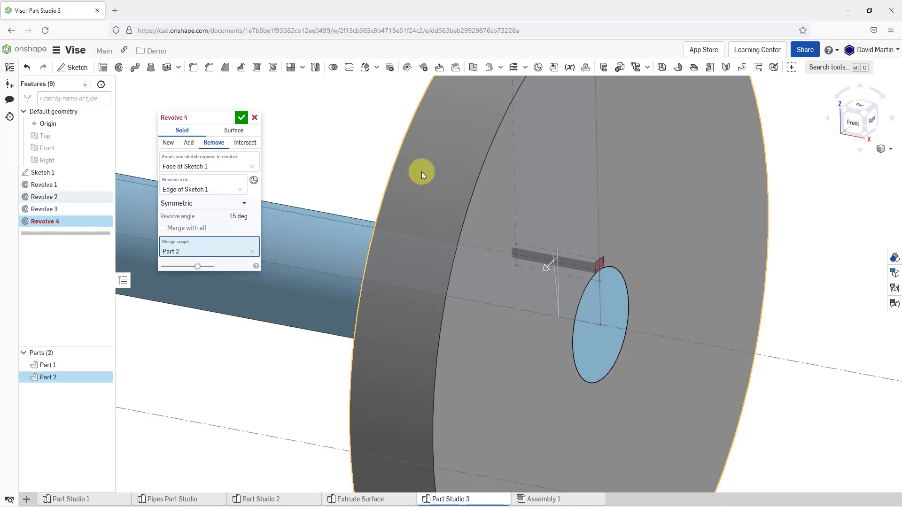
pyautogui.click(239, 122)
pyautogui.scroll(-3, 606, 324)
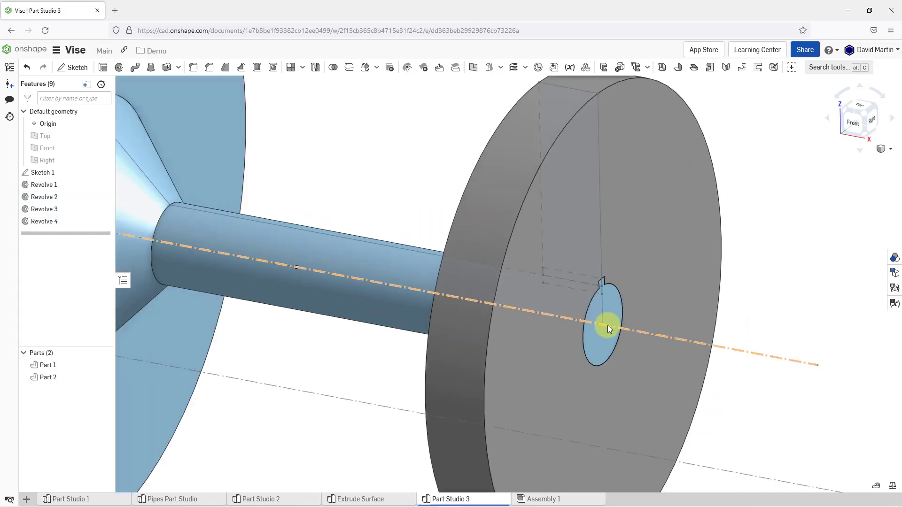
pyautogui.scroll(-2, 607, 325)
pyautogui.scroll(-2, 448, 183)
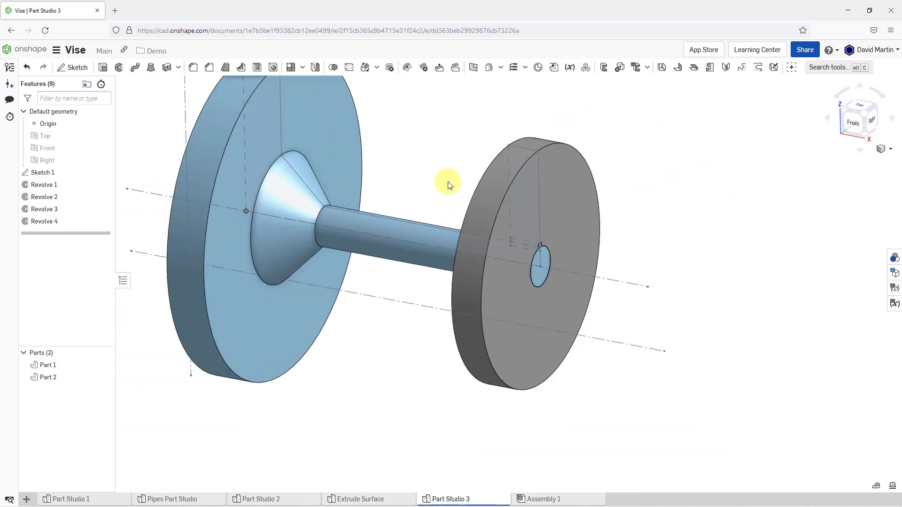
pyautogui.moveTo(439, 183); pyautogui.dragTo(497, 249, button='middle')
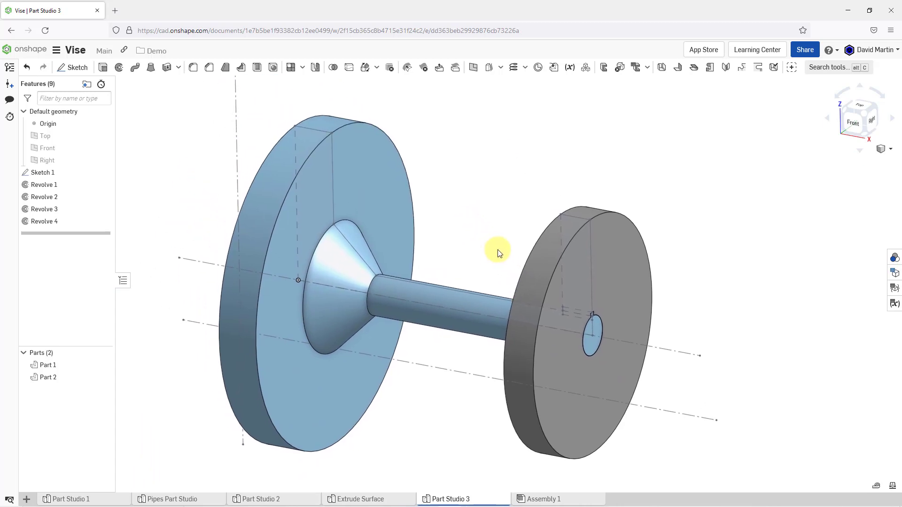